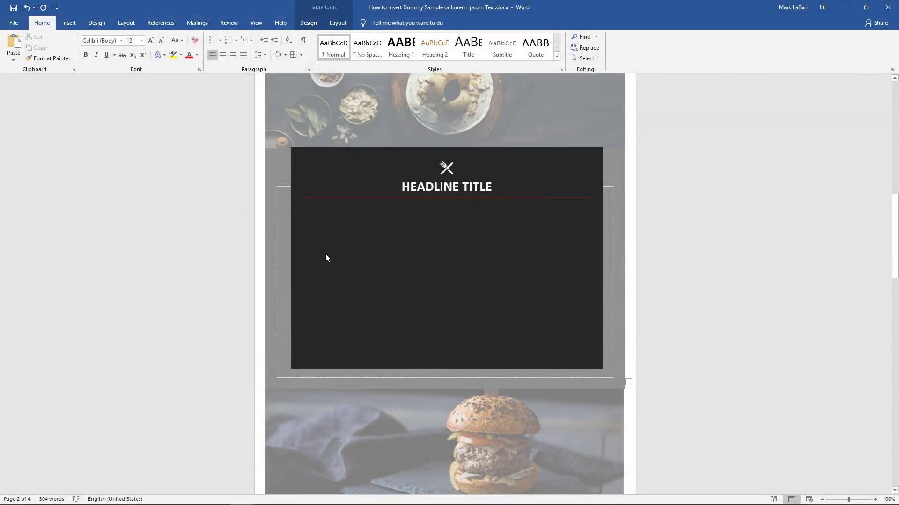
text(=)
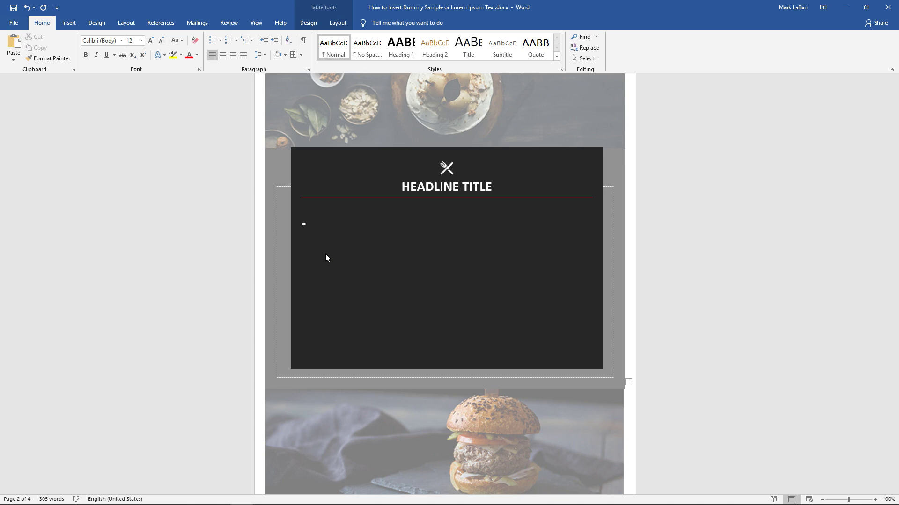
text(lorem()
Generate five lorem ipsum paragraphs beneath the headline title with =lorem()
key(Return)
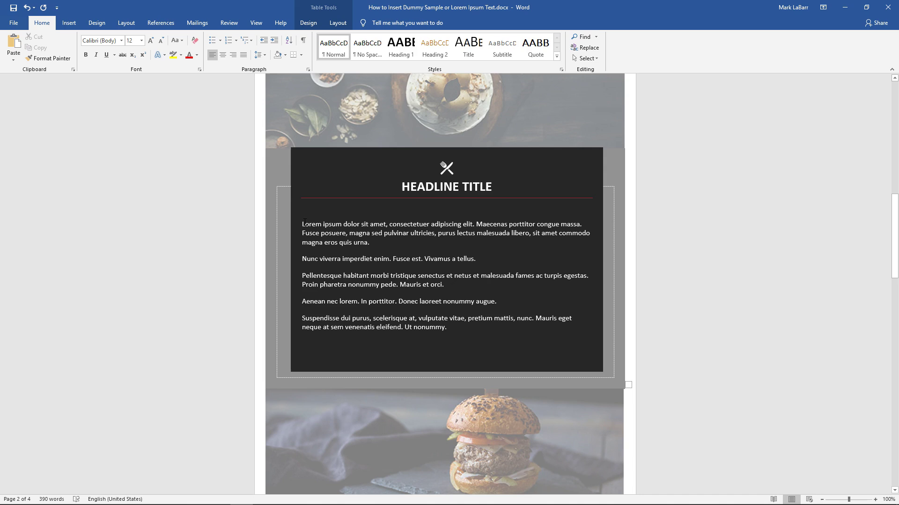
Preview the printed newsletter page with the lorem paragraphs, then return to editing
key(ctrl+p)
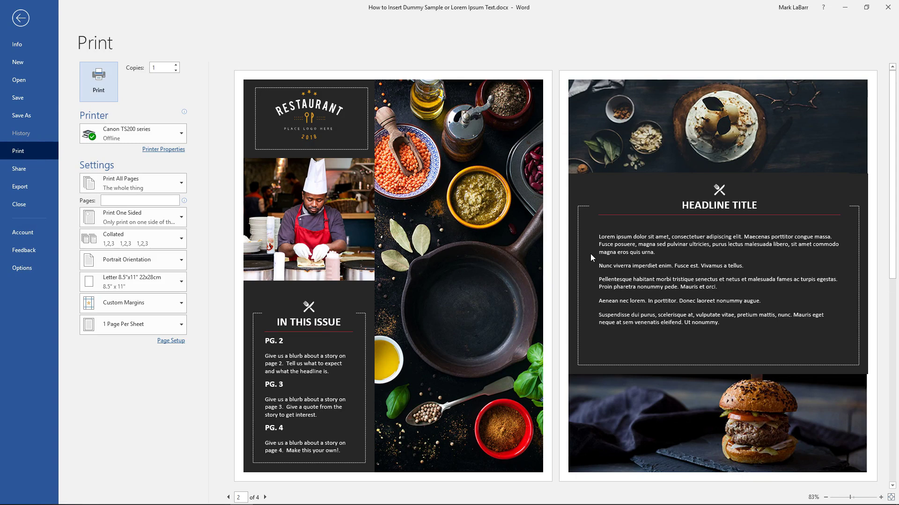
key(Escape)
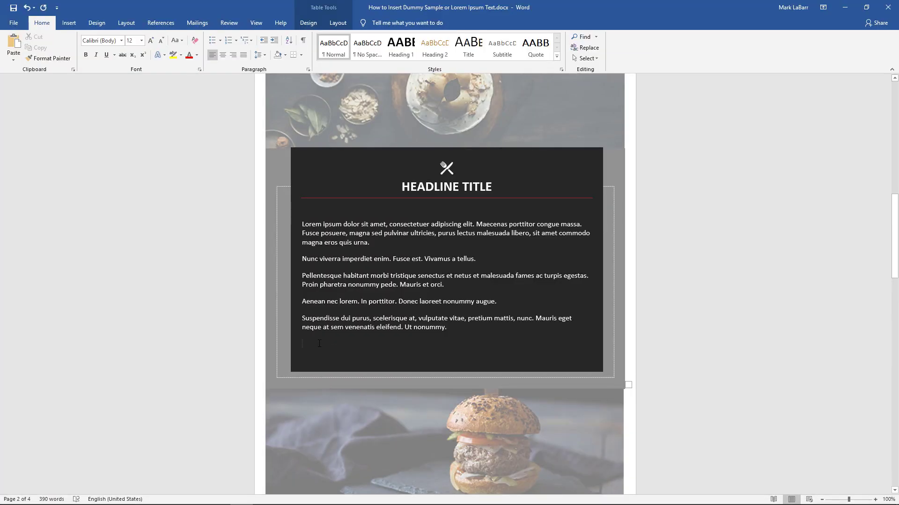
Delete the five lorem paragraphs and generate one lorem sentence with =lorem(1, 2)
drag(322, 347, 326, 264)
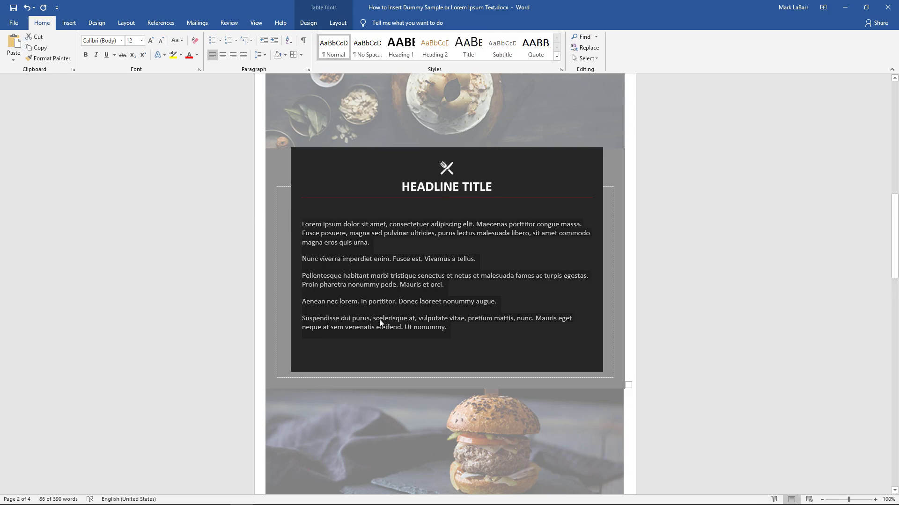
key(Delete)
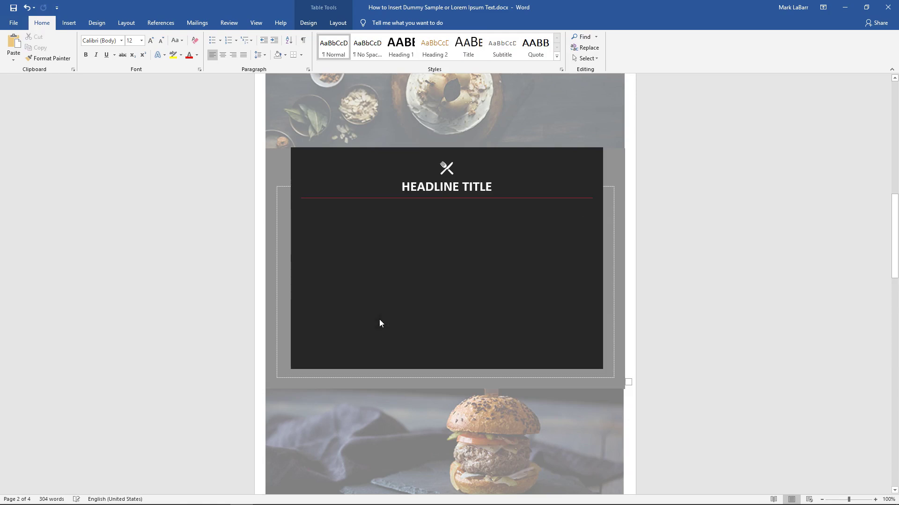
text(lore)
key(BackSpace)
key(BackSpace)
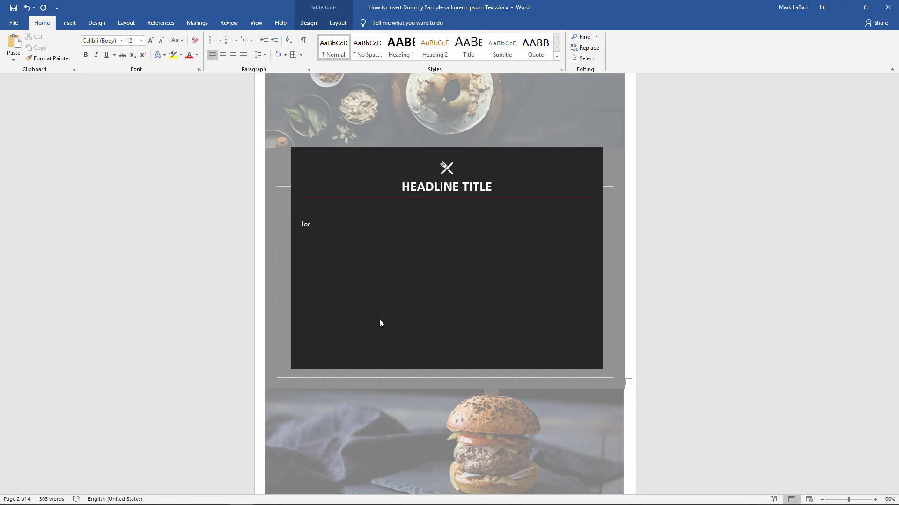
key(BackSpace)
key(BackSpace)
text(=lorem)
text(())
key(Left)
text(1, )
text(2)
key(Return)
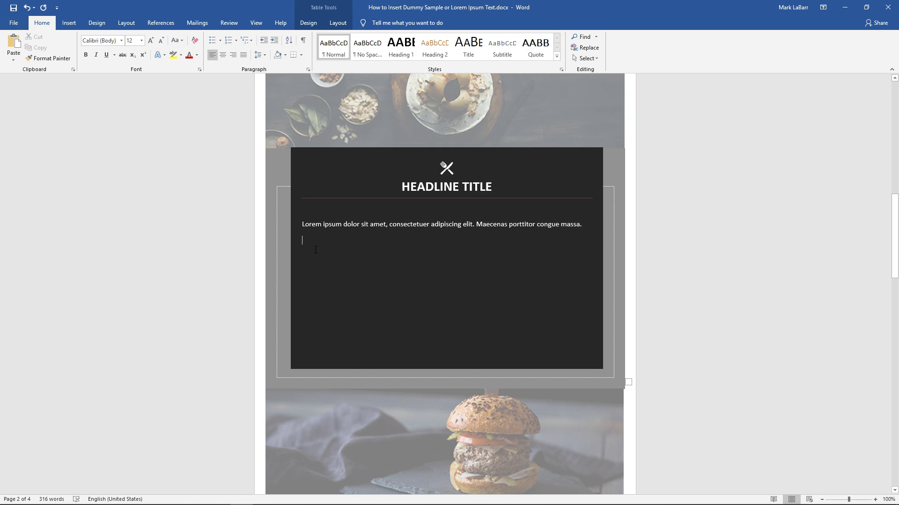
text(=)
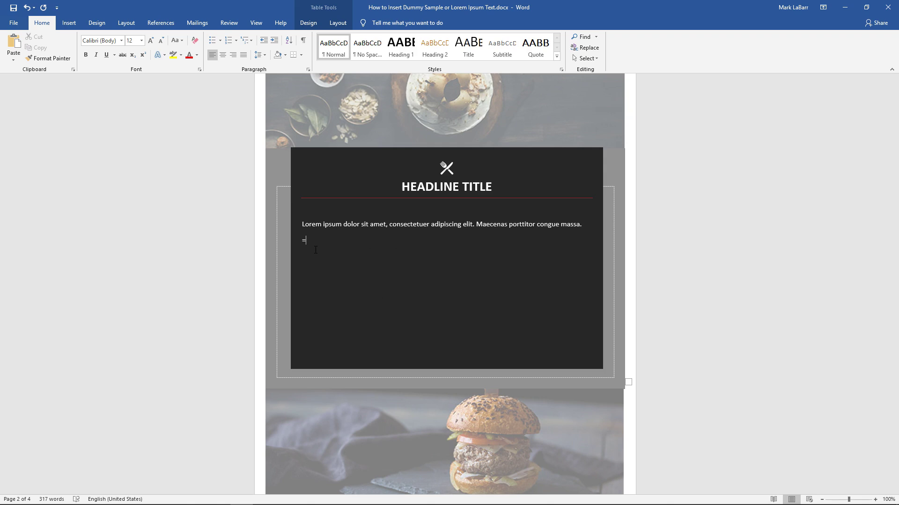
text(and)
text(())
text(1)
text(, 2)
Insert a video-themed help-text sentence below the lorem line with =rand(1, 2)
key(Return)
text(ra)
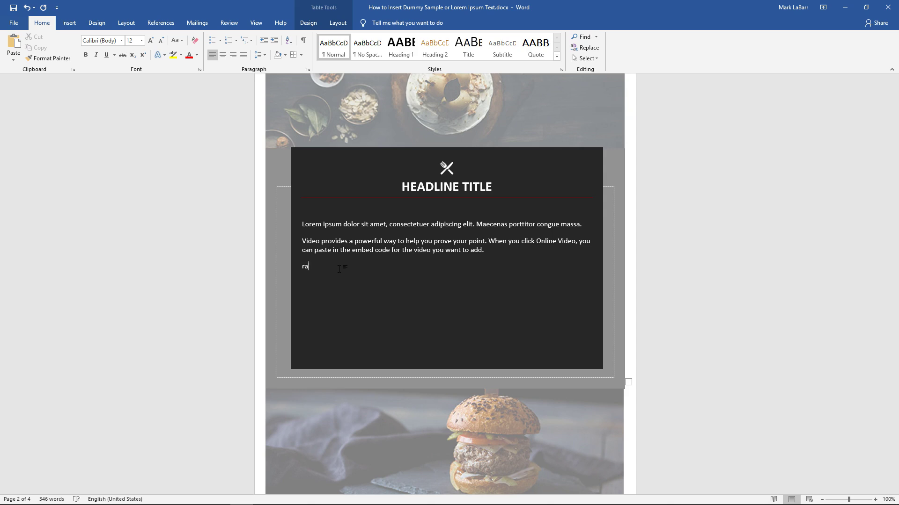
text(=rand.old(1,)
text(2)
text())
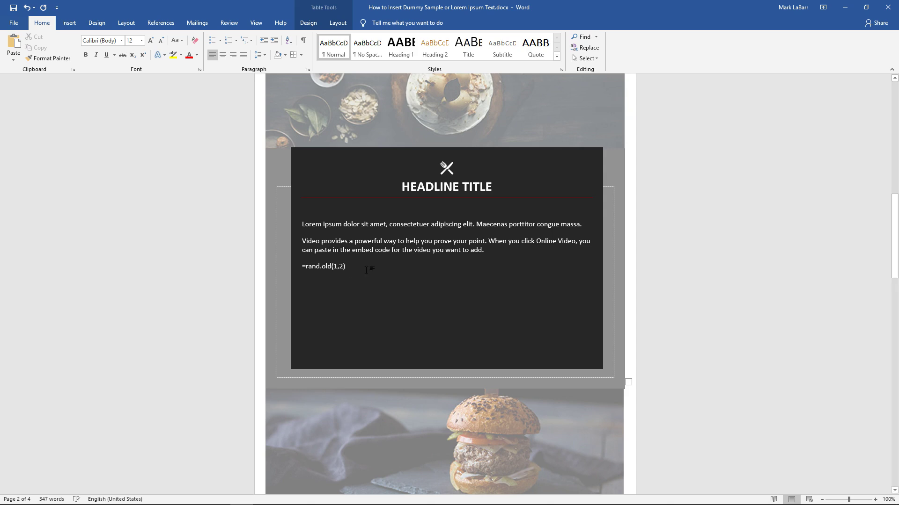
Add the quick brown fox sentence as the third line with =rand.old(1,2)
key(Return)
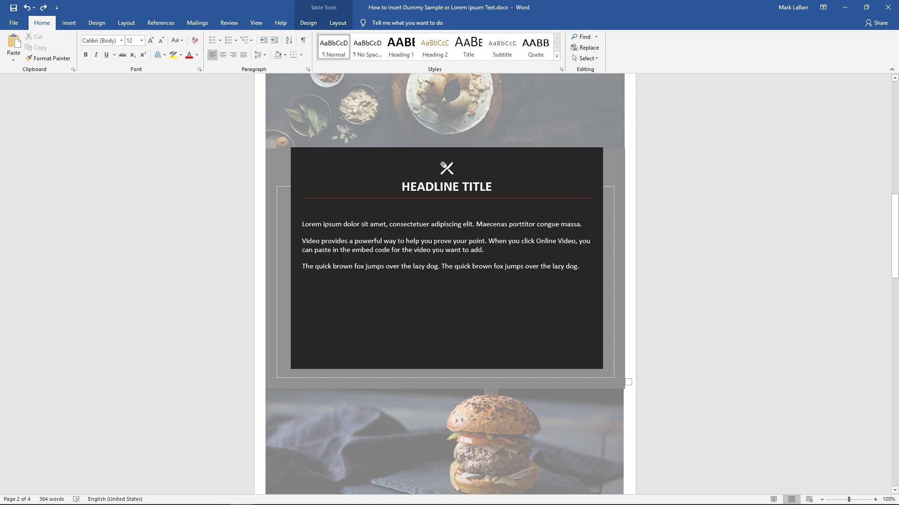
text(=)
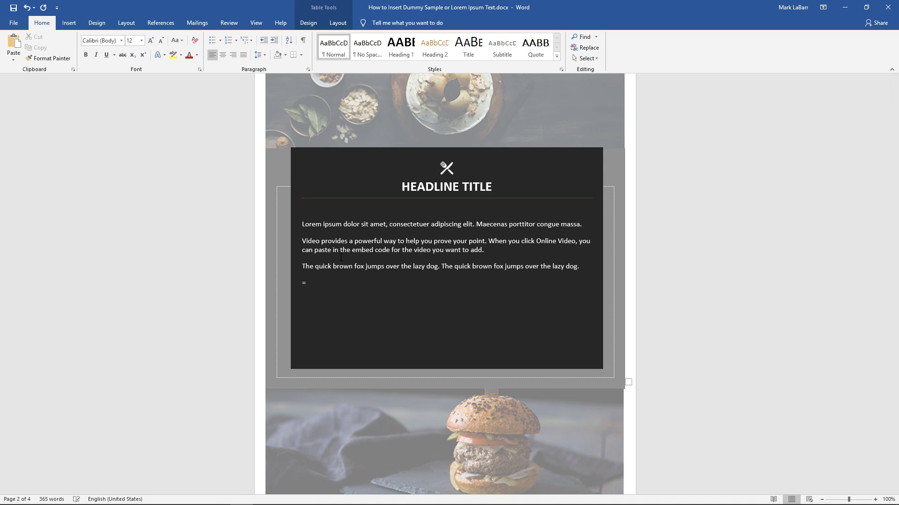
text(lorem()
Generate five lorem ipsum paragraphs below the quick brown fox sentence with =lorem()
key(Return)
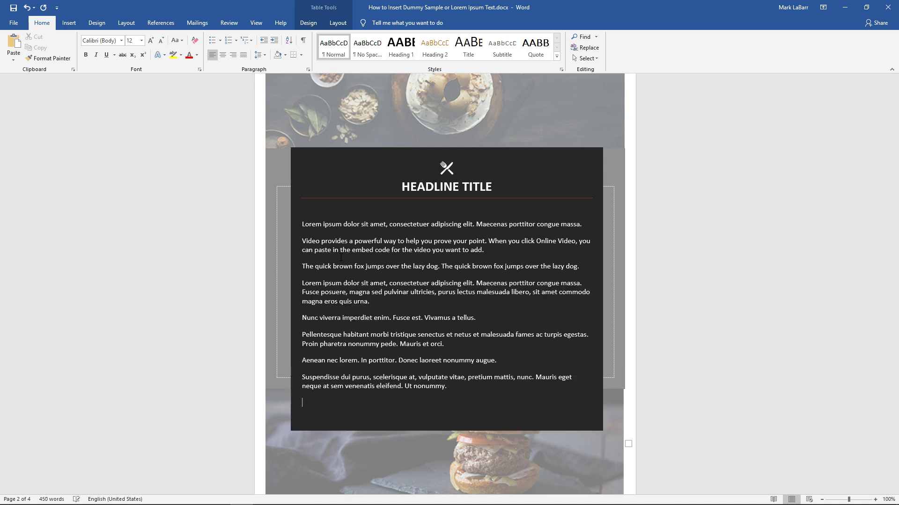